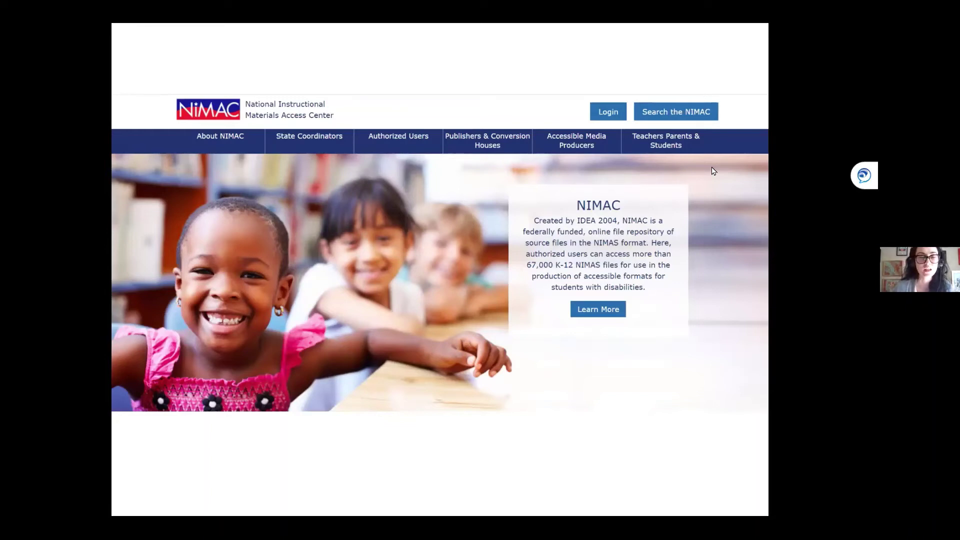
- Advance the slide show past the "Live Demo: Your Account" slide to the final slide and end the presentation
key("Right")
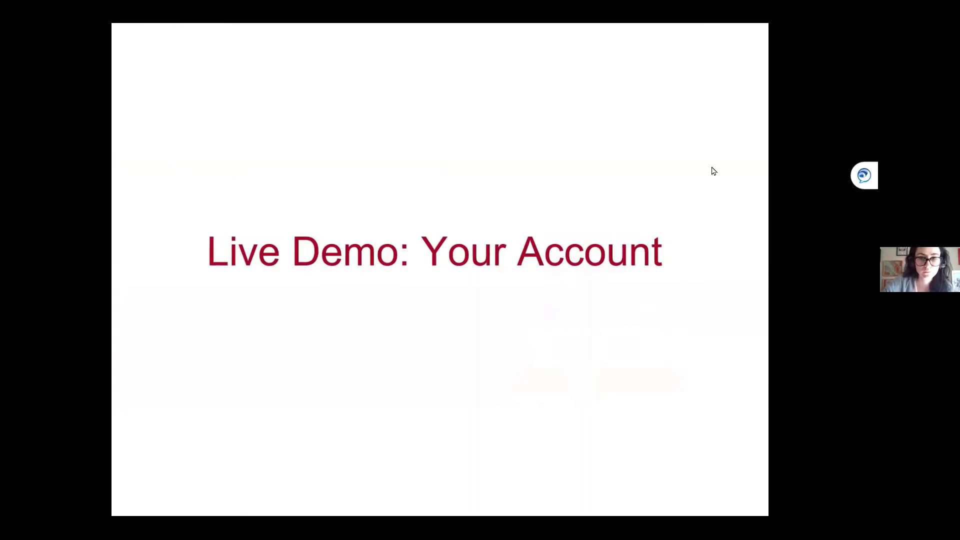
key("Right")
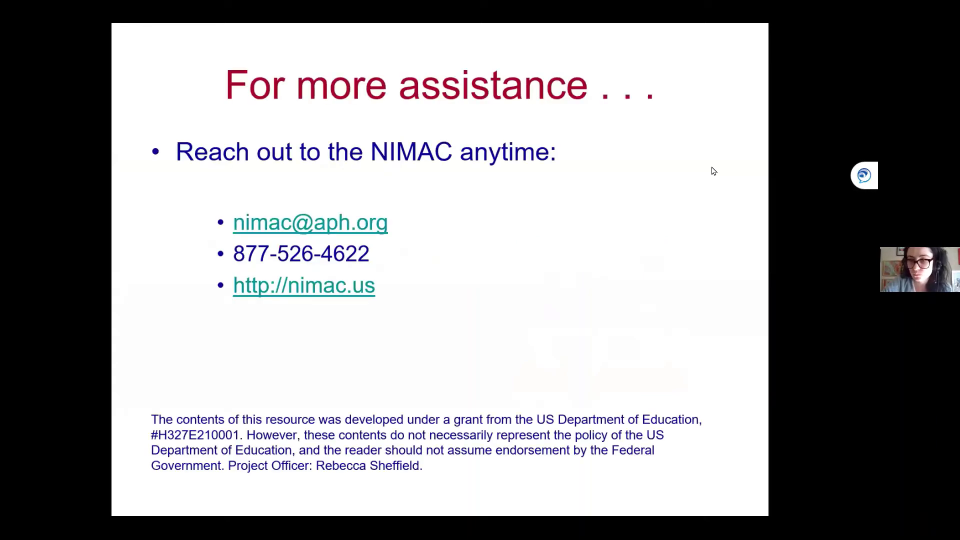
key("Escape")
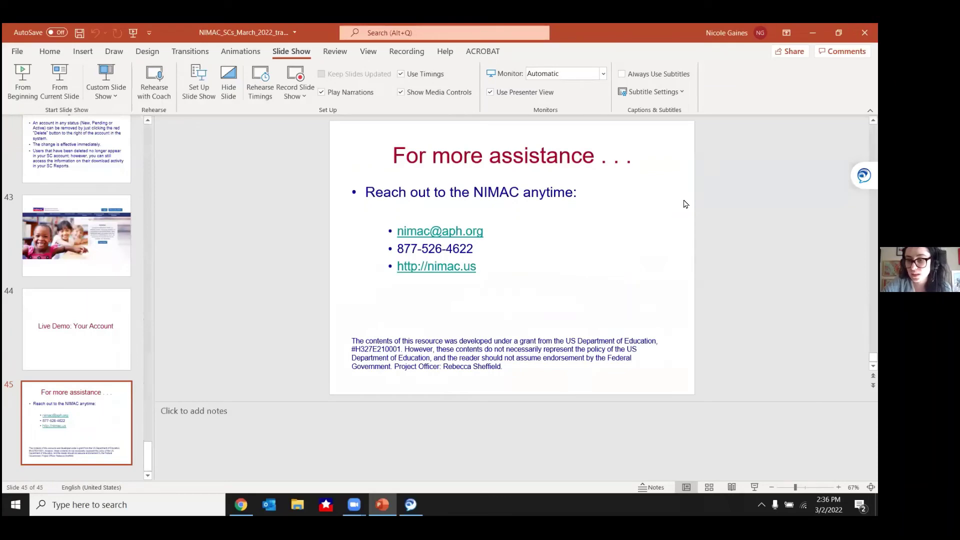
- Switch to the NIMAC website in Chrome and log in to the portal with the prefilled account credentials
left_click(241, 505)
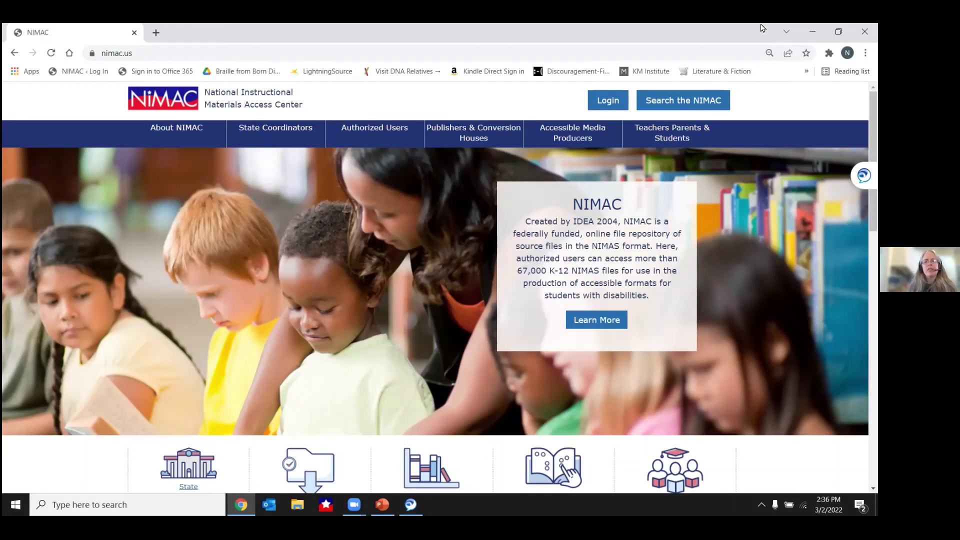
left_click(608, 102)
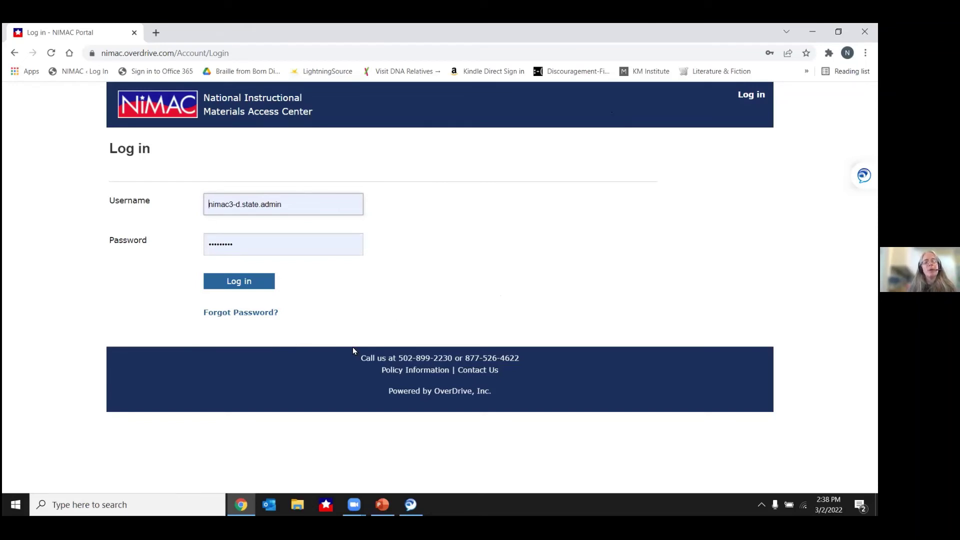
left_click(257, 283)
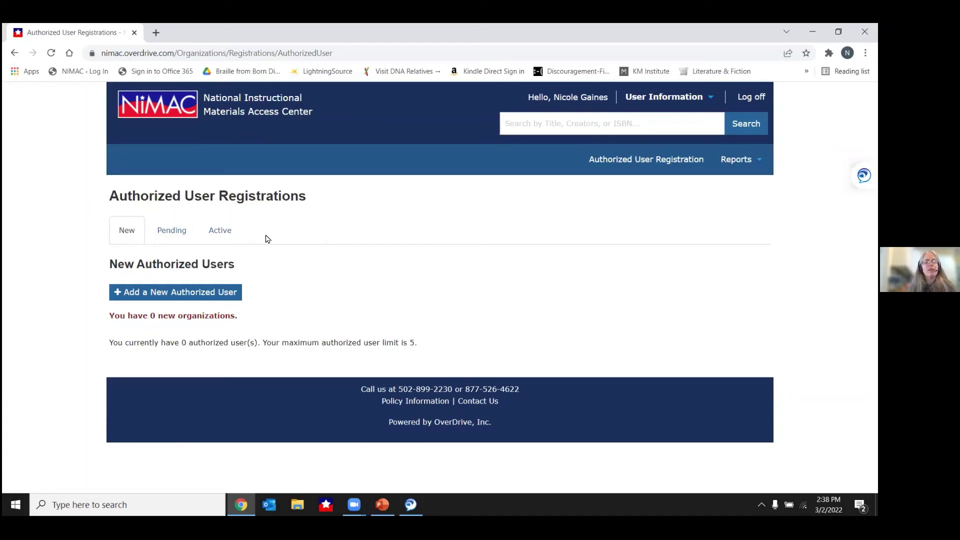
- Look through the Active, Pending and New lists of authorized user registrations
left_click(223, 237)
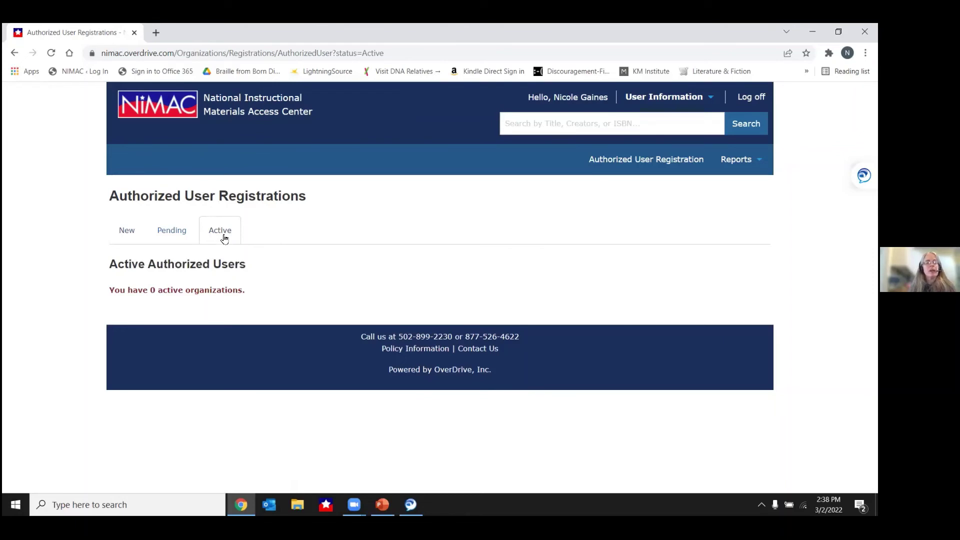
left_click(172, 231)
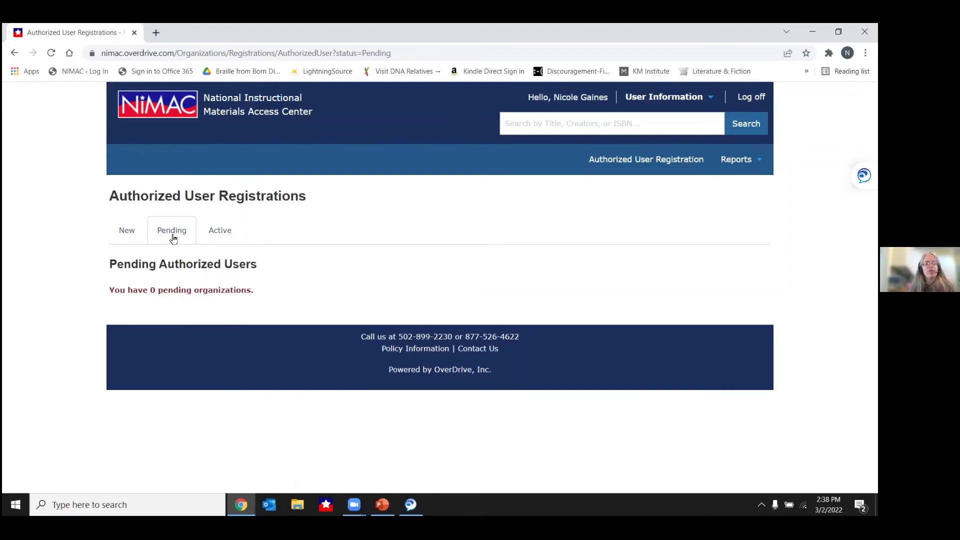
left_click(122, 240)
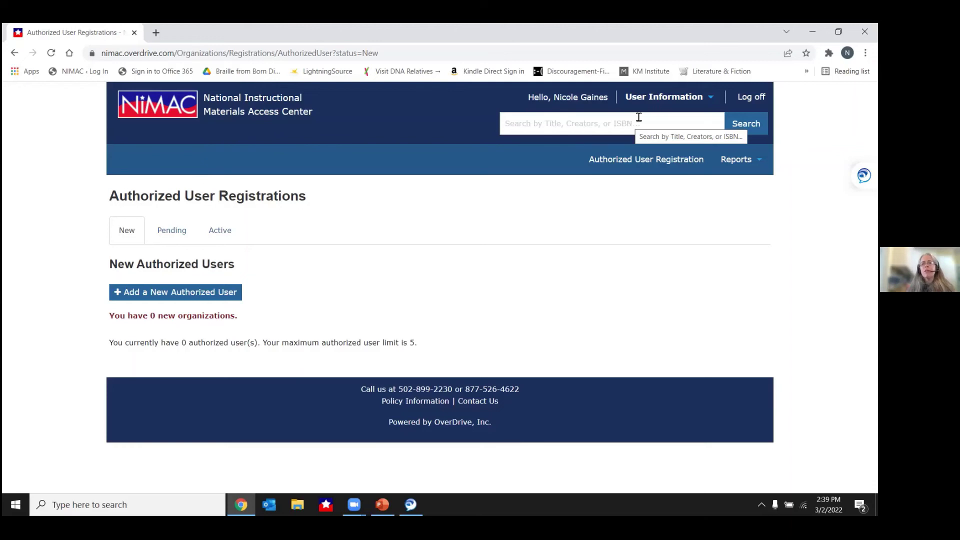
- View the My Account page and expand the details of the organization account
left_click(683, 99)
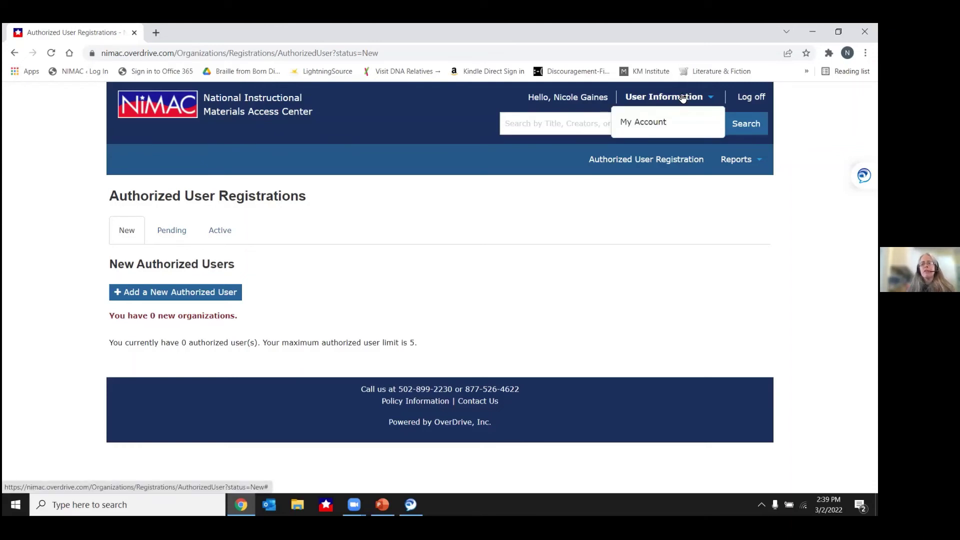
left_click(652, 125)
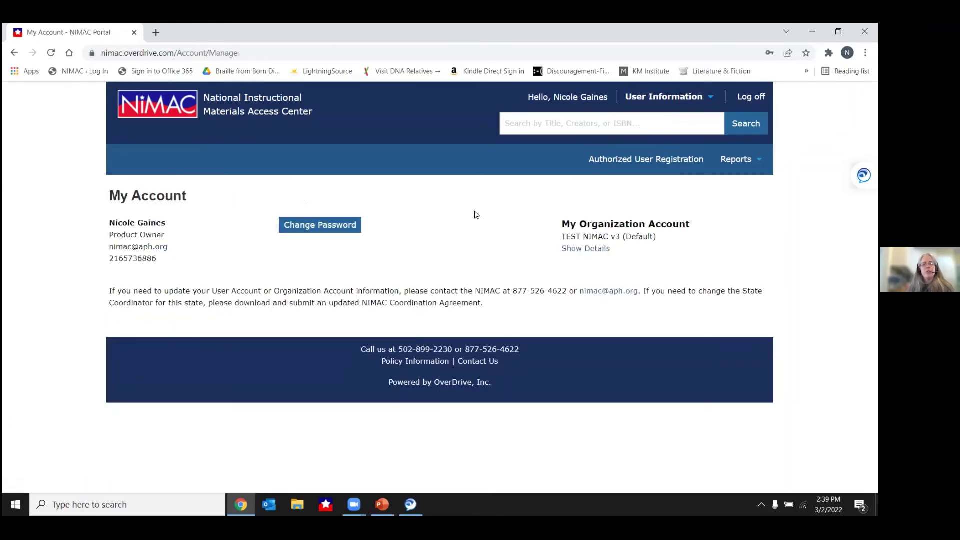
left_click(589, 248)
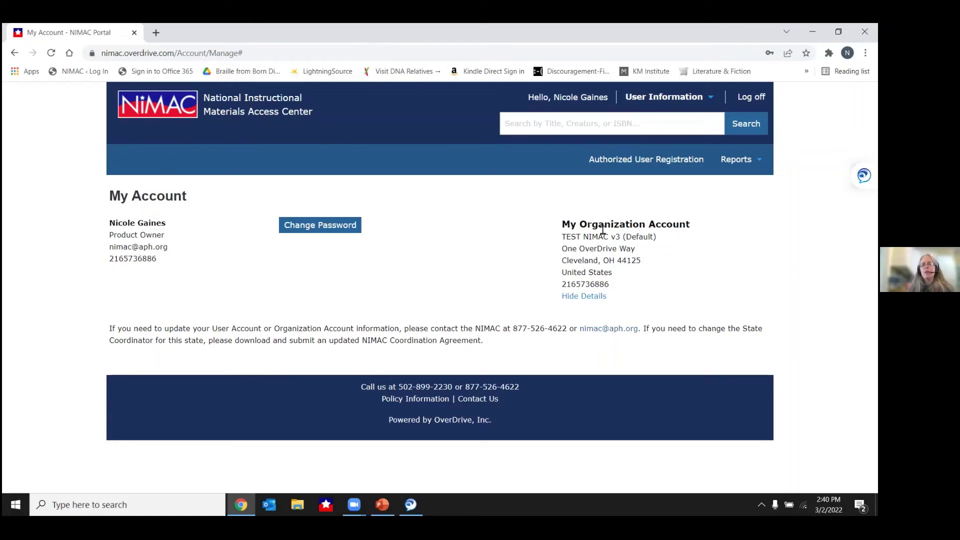
- View the criteria pages of the All Authorized Users Download Report and the AMP Assignments for AU report
left_click(738, 161)
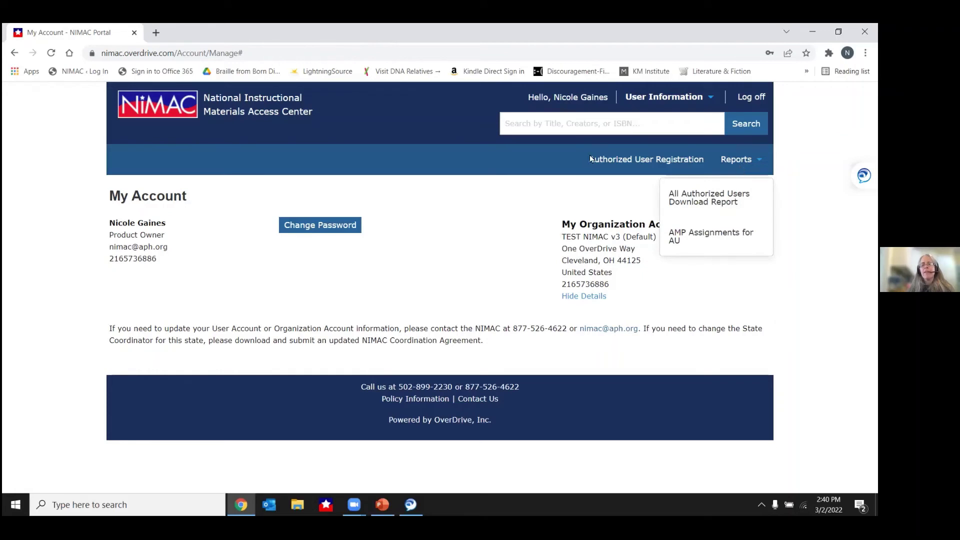
left_click(668, 173)
left_click(735, 161)
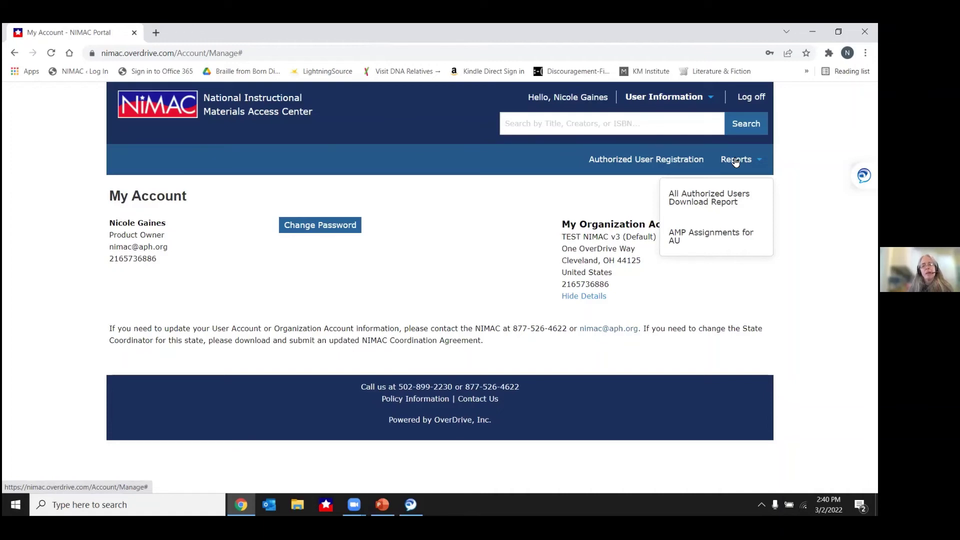
left_click(723, 203)
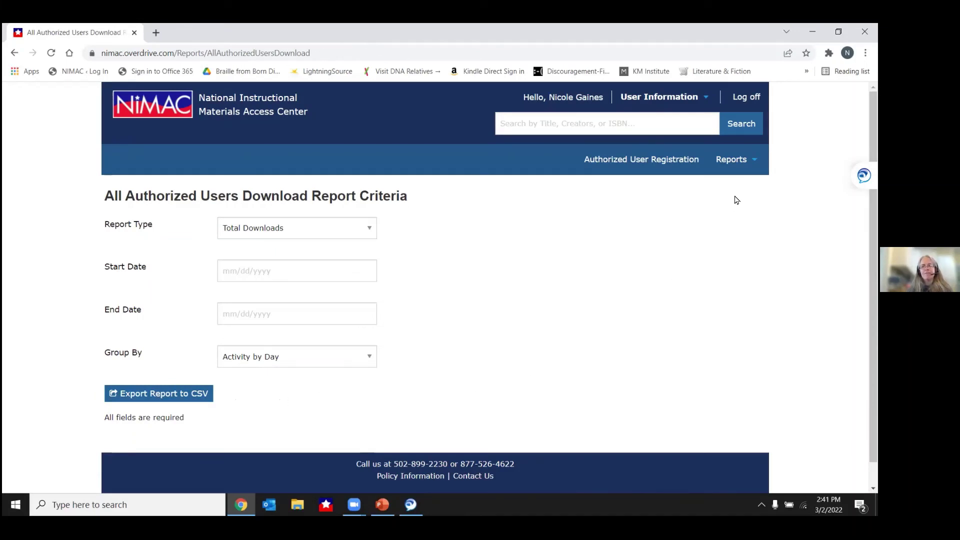
left_click(730, 163)
left_click(689, 240)
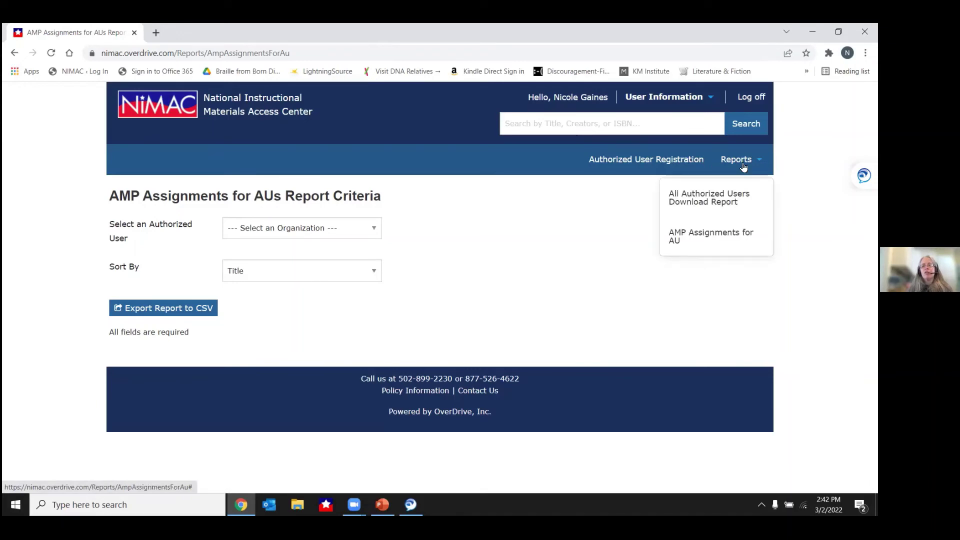
- Create a new authorized user registration for American Printing House for the Blind (APH), filling in the saved contact's name and e-mail
left_click(164, 114)
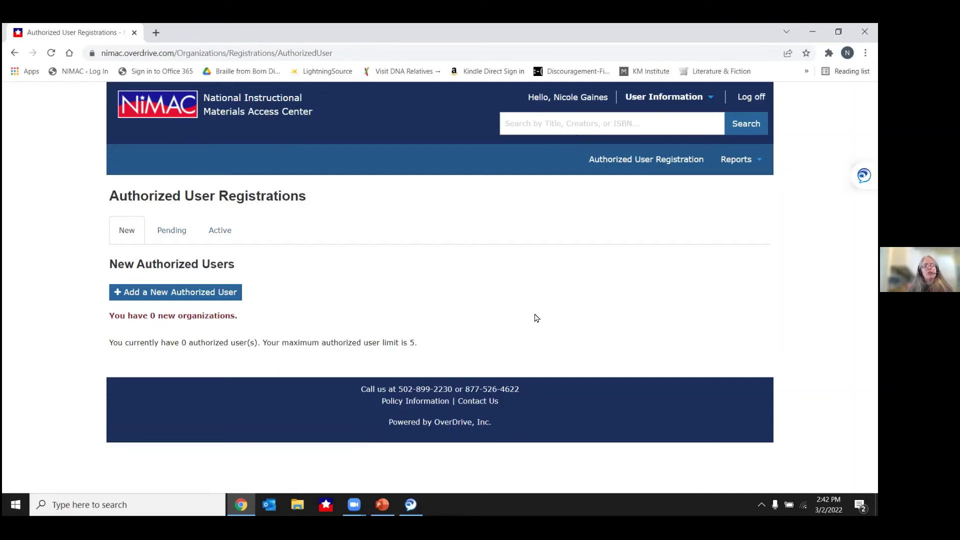
left_click(220, 297)
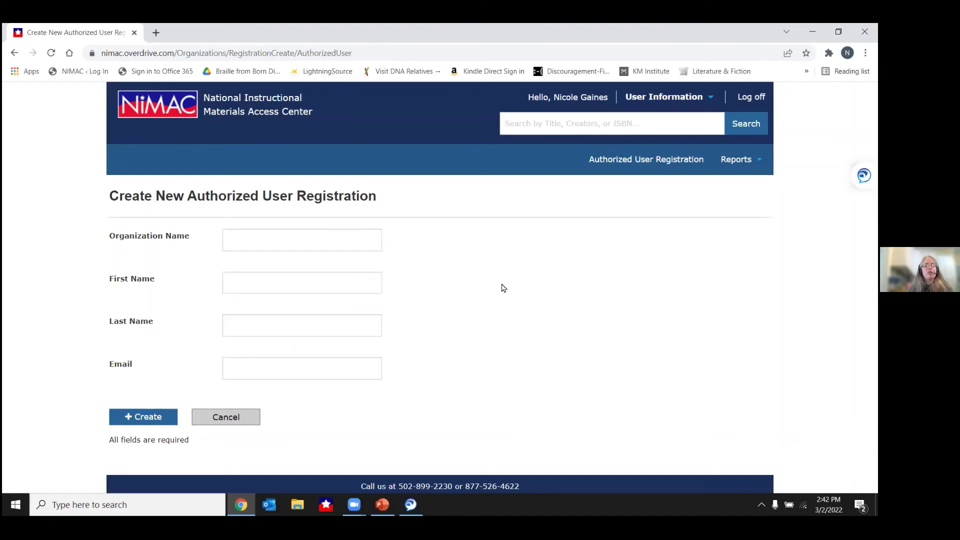
left_click(369, 242)
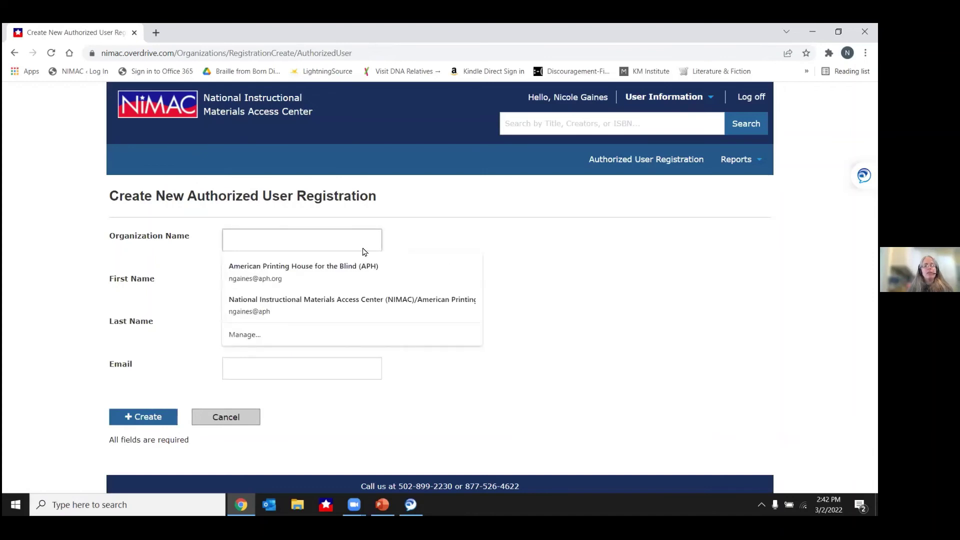
left_click(339, 277)
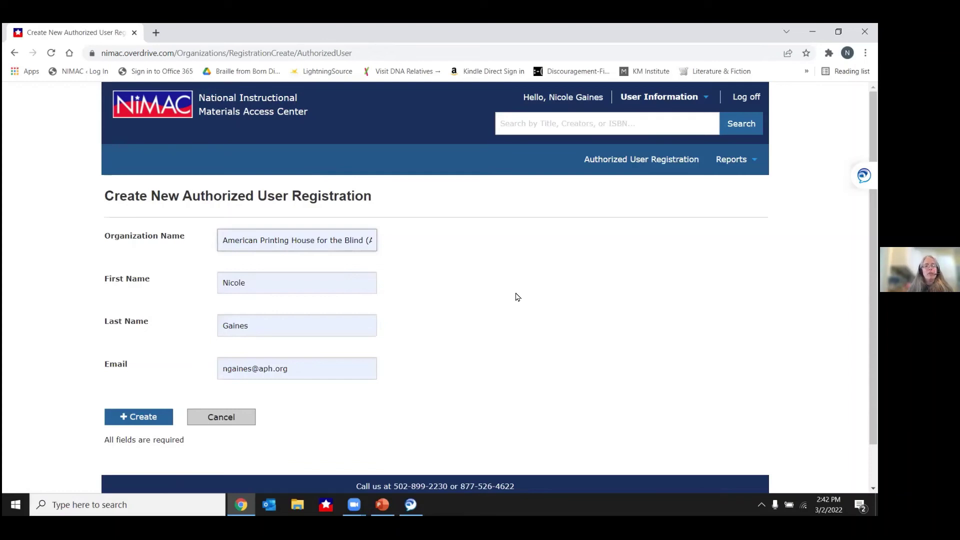
left_click(148, 419)
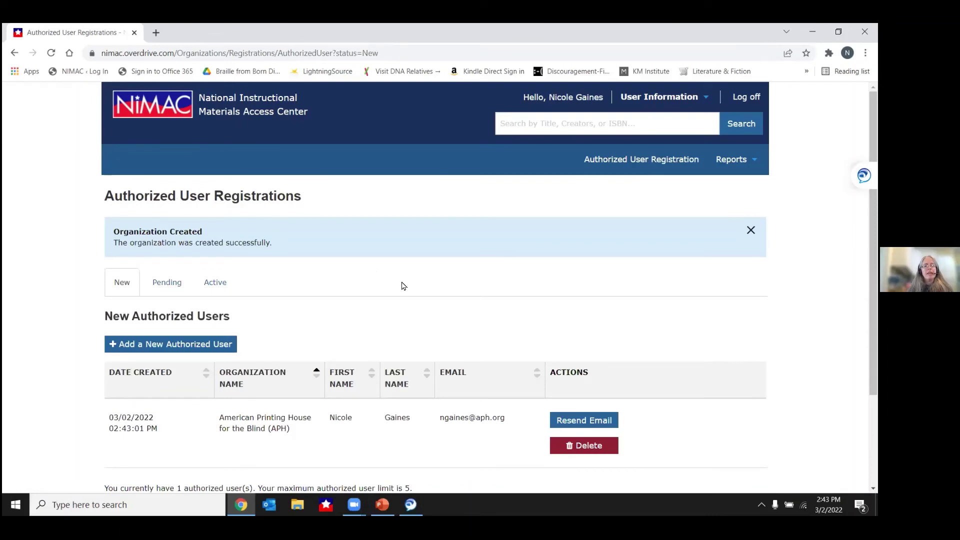
- Examine the creation notice and the new registration's entry, and check the Pending and Active authorized user lists
left_click_drag(306, 245, 111, 238)
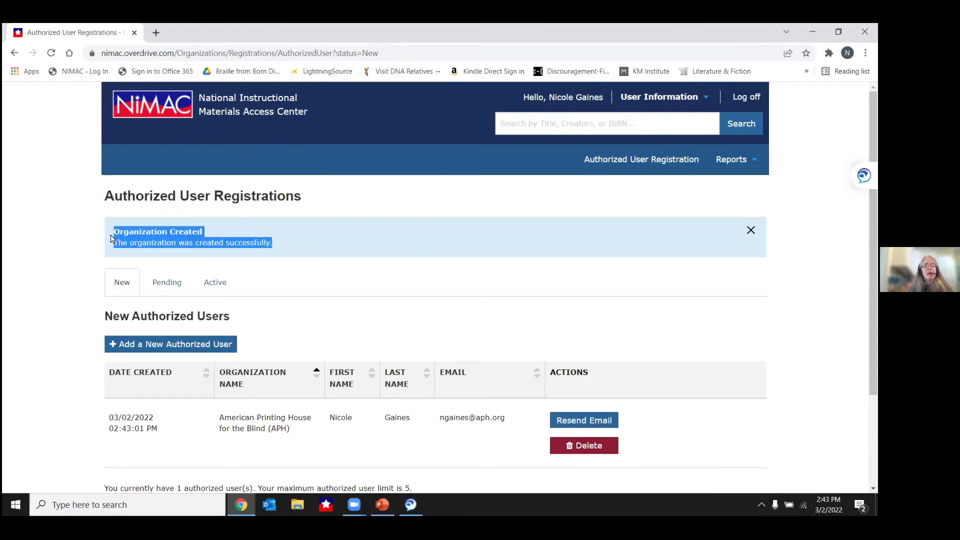
left_click(386, 297)
scroll(385, 297, "down", 1)
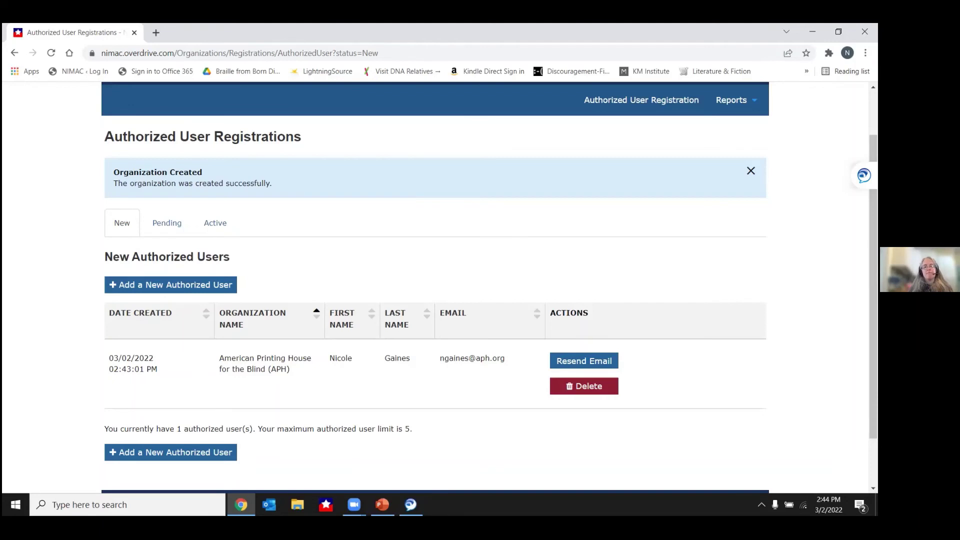
scroll(780, 285, "up", 1)
scroll(782, 288, "down", 2)
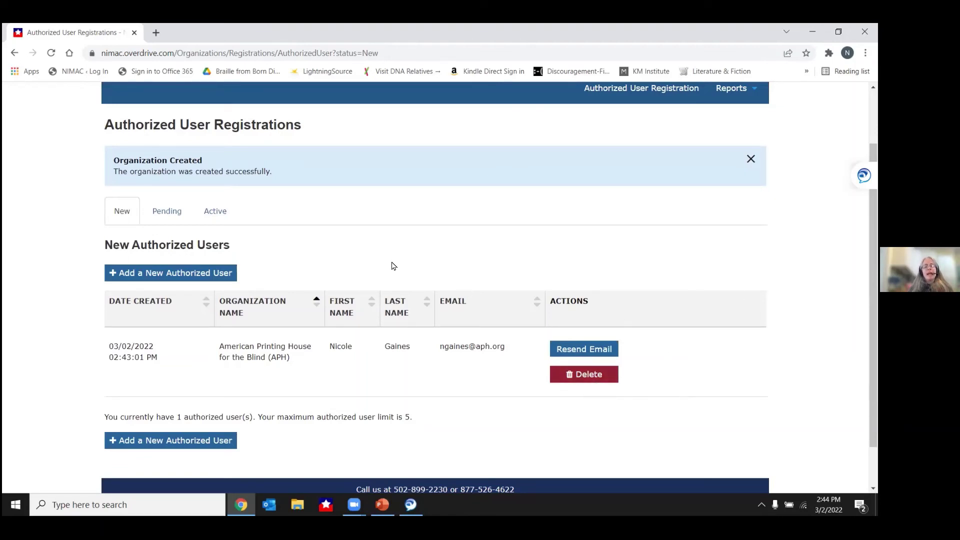
left_click(173, 217)
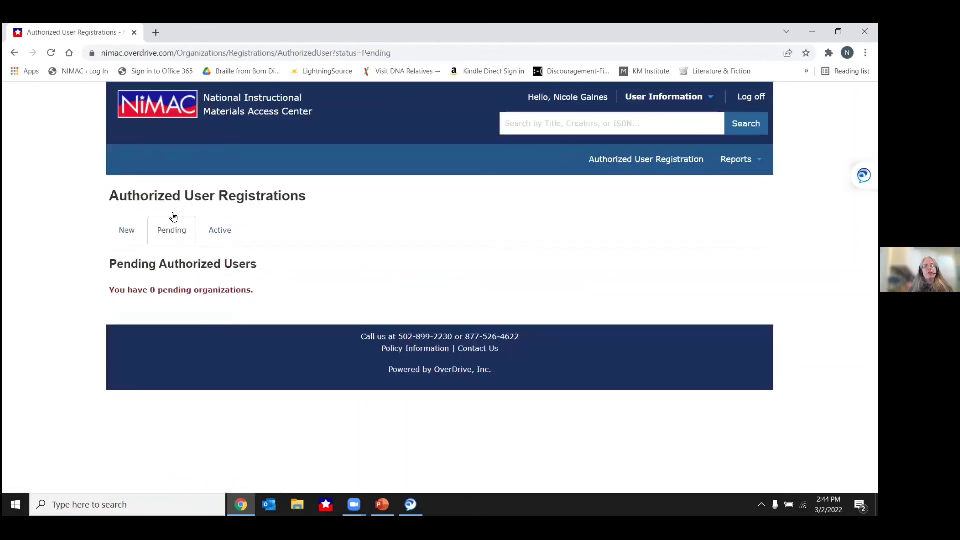
left_click(220, 237)
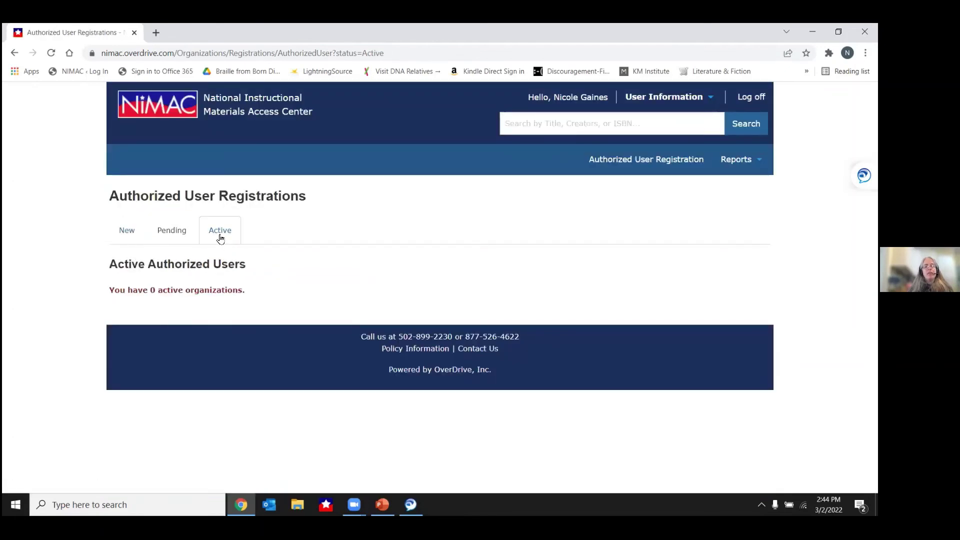
left_click(181, 235)
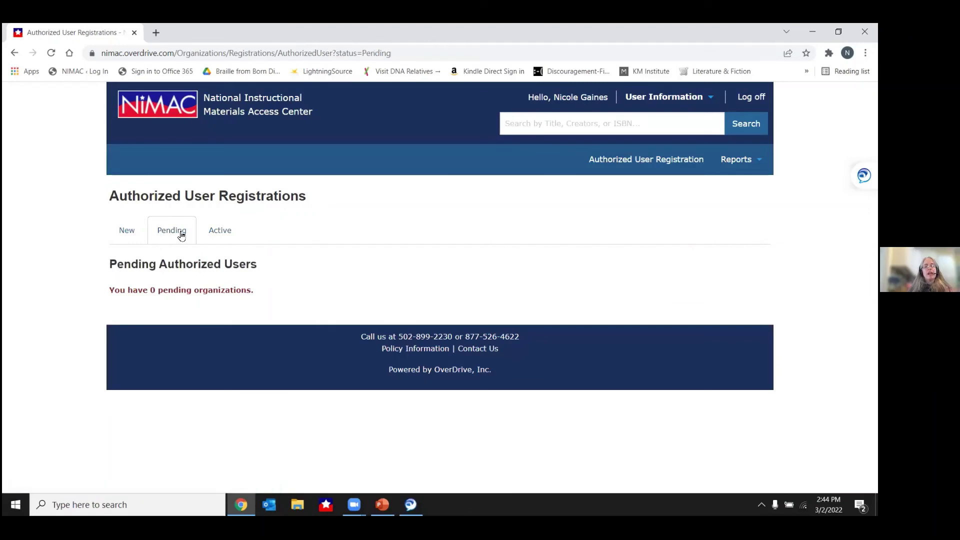
- Delete the new registration for American Printing House for the Blind (APH) and check the authorized user limit statement
left_click(129, 231)
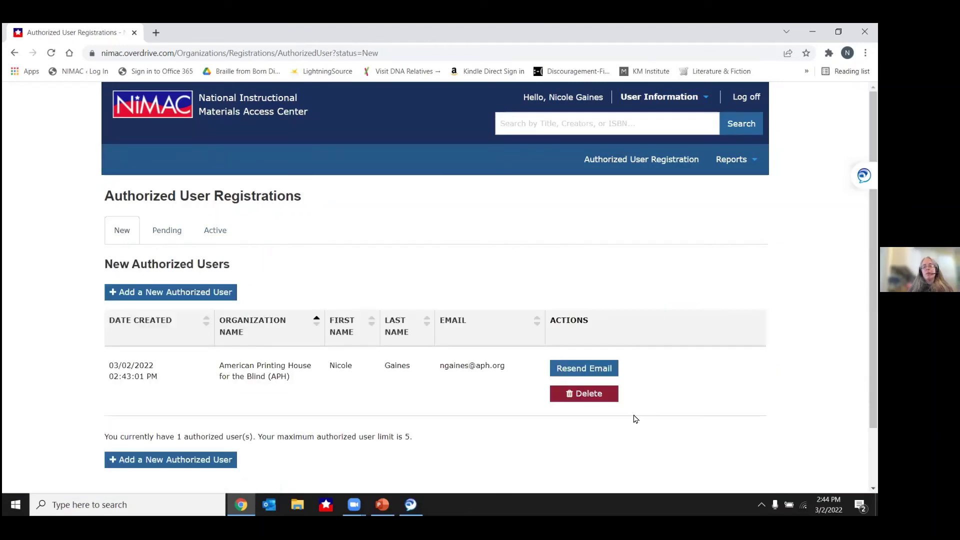
left_click(593, 399)
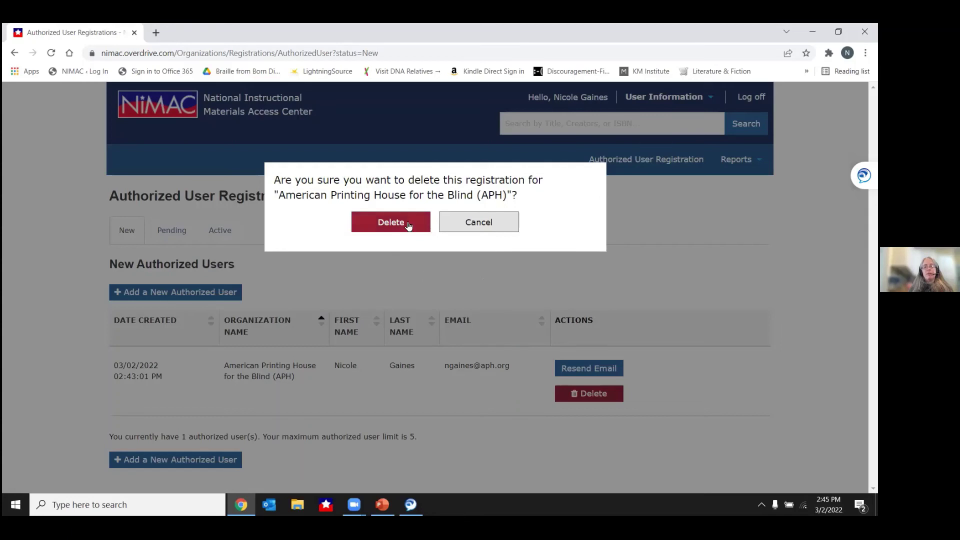
left_click(390, 226)
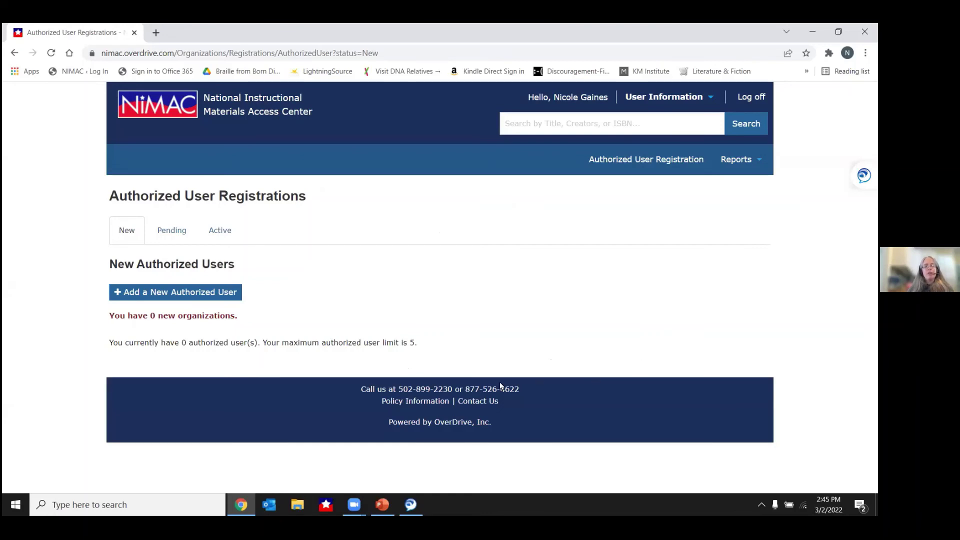
left_click_drag(419, 343, 99, 353)
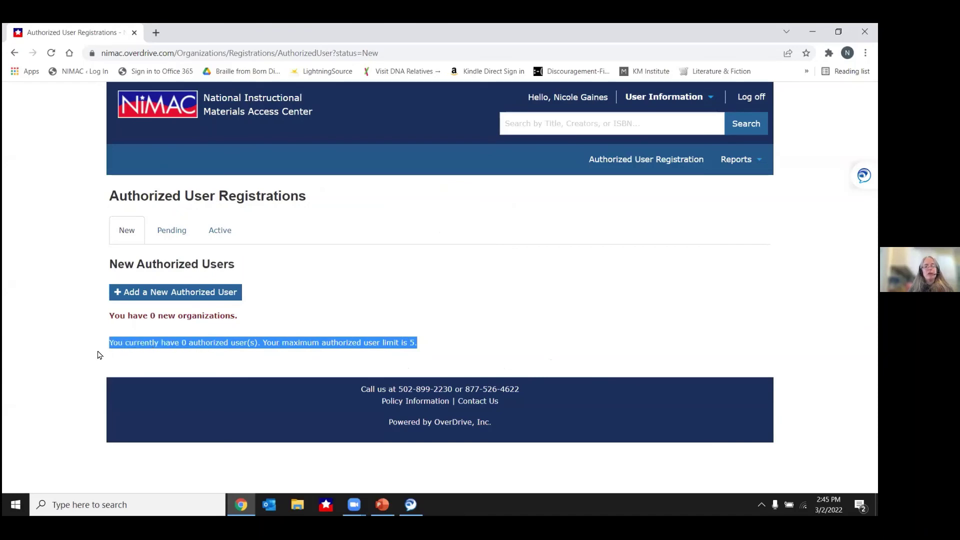
left_click(413, 356)
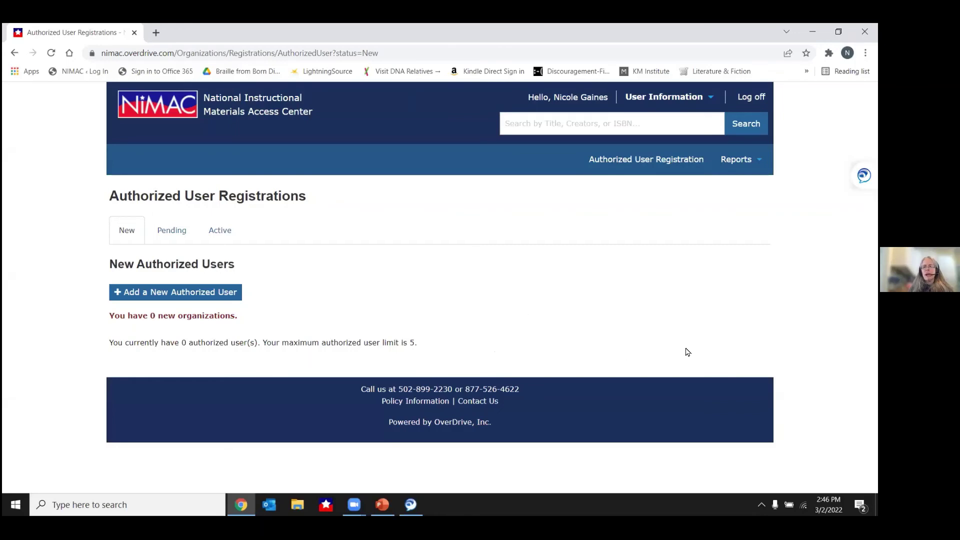
- Search the NIMAC inventory for the exact phrase "middle school math"
left_click(682, 125)
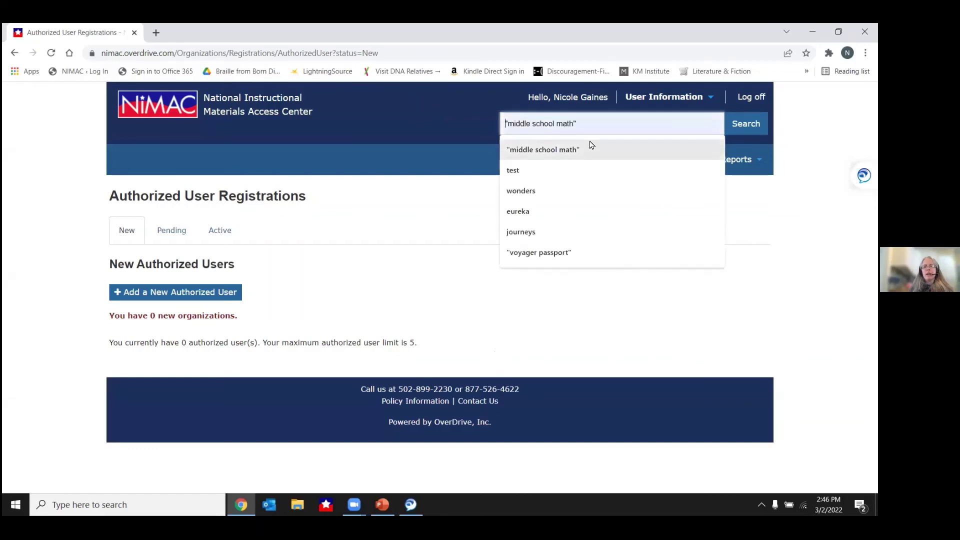
left_click(574, 150)
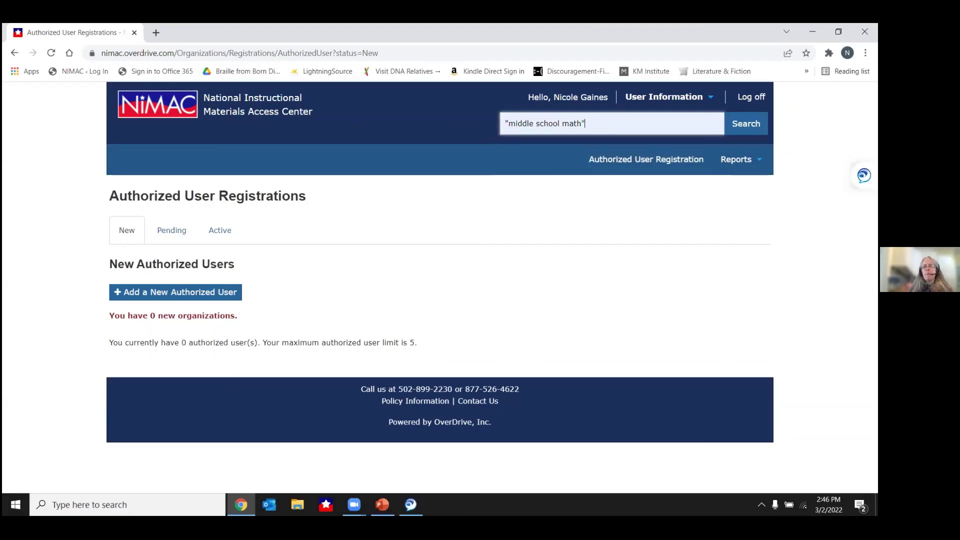
left_click(748, 125)
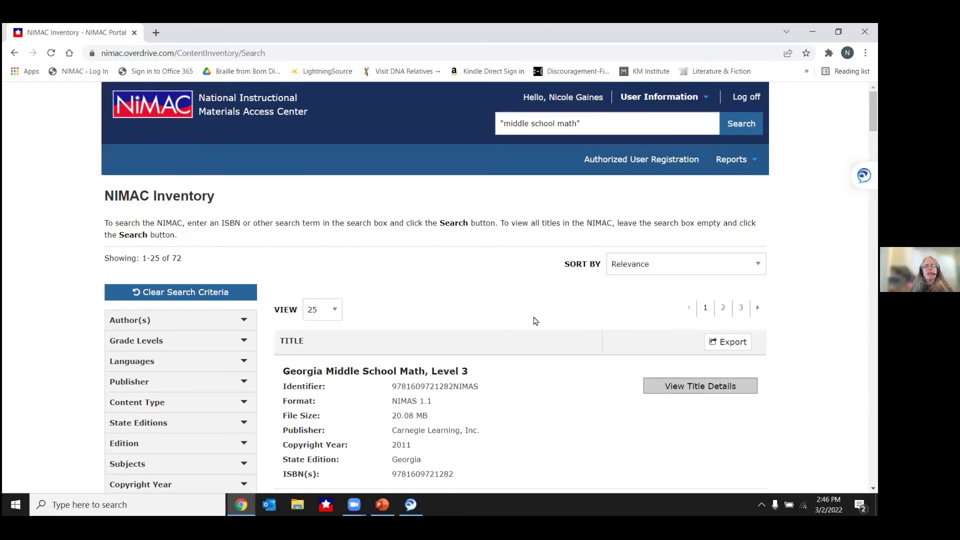
- Examine the inventory search results for "middle school math", including the filter categories, the export option and the details listed for each title
scroll(567, 315, "down", 1)
scroll(567, 315, "up", 1)
scroll(567, 315, "down", 3)
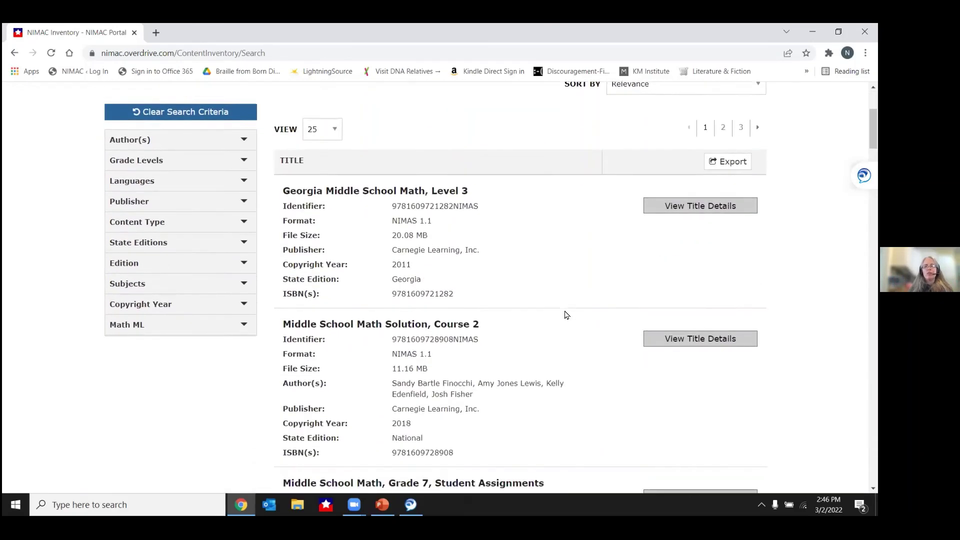
scroll(566, 315, "up", 1)
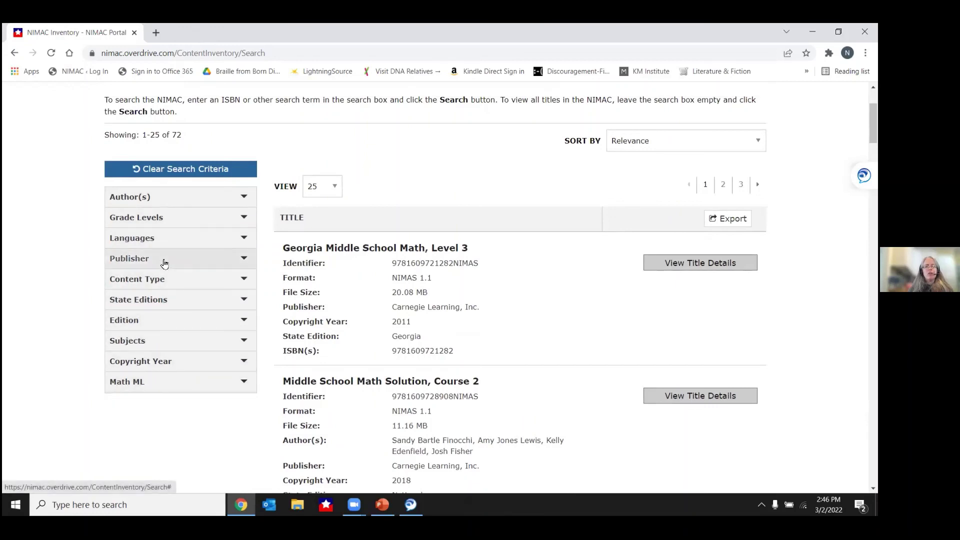
scroll(434, 157, "up", 2)
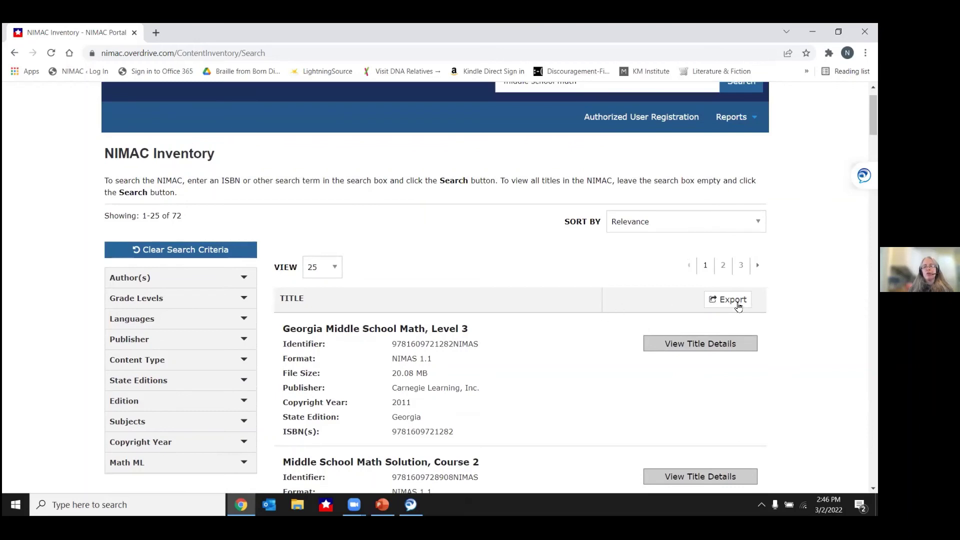
scroll(538, 372, "down", 4)
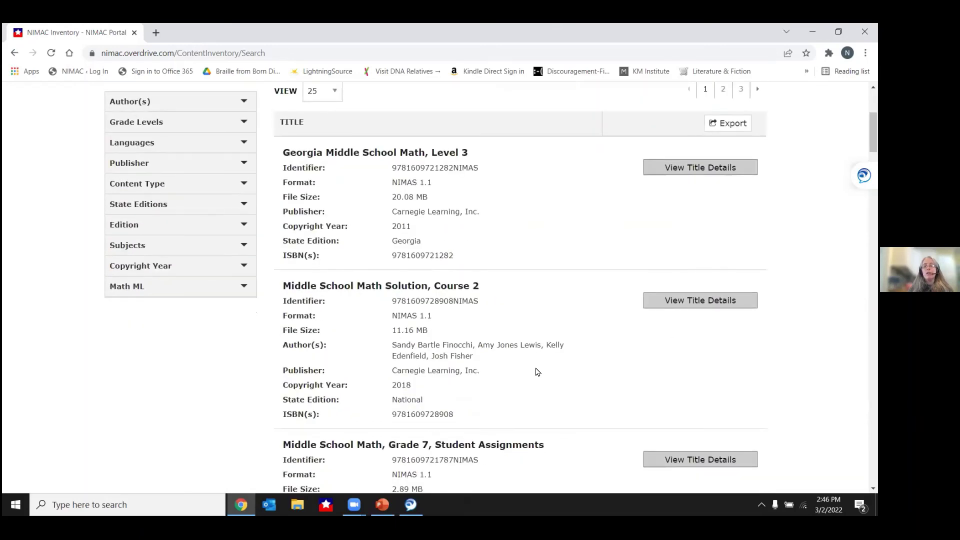
scroll(538, 371, "up", 1)
scroll(575, 300, "up", 1)
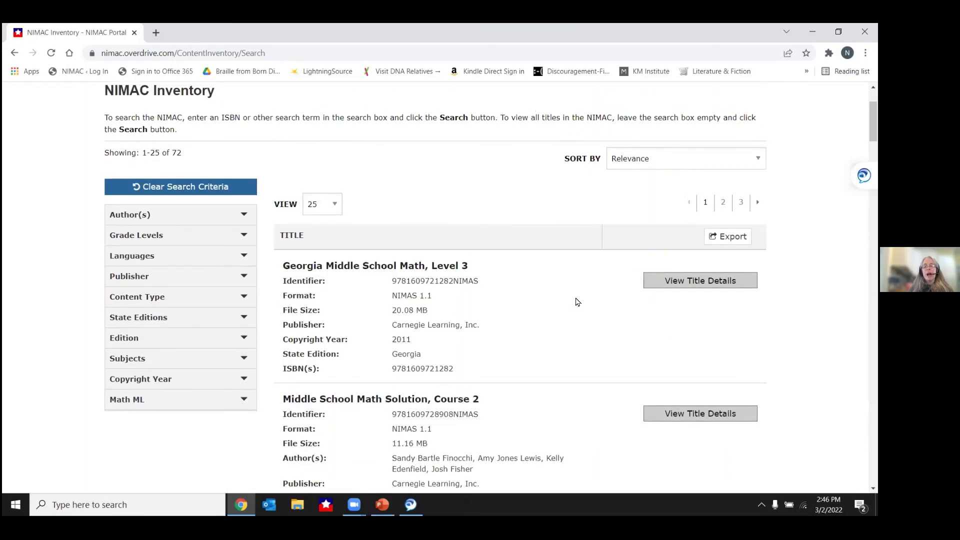
scroll(578, 302, "down", 1)
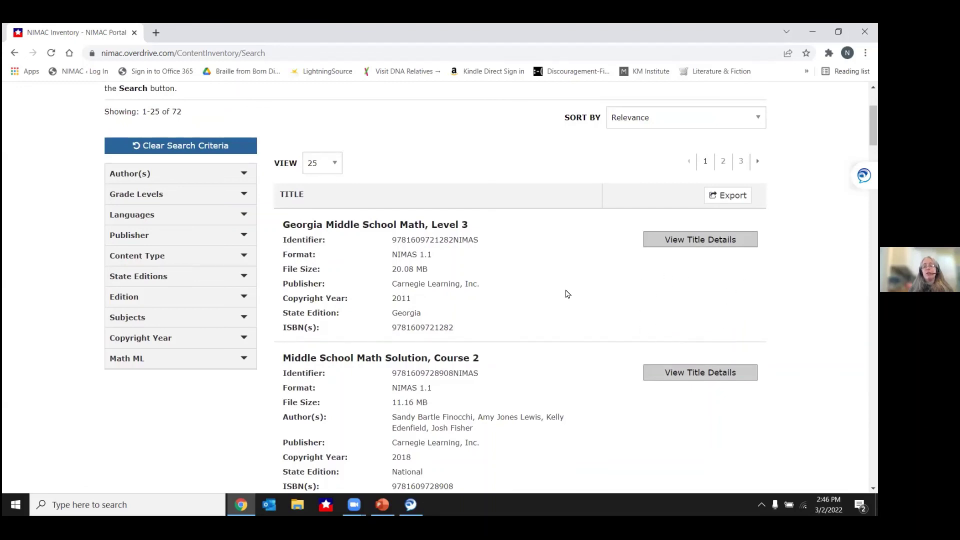
scroll(555, 320, "down", 1)
scroll(555, 320, "up", 1)
scroll(556, 321, "down", 1)
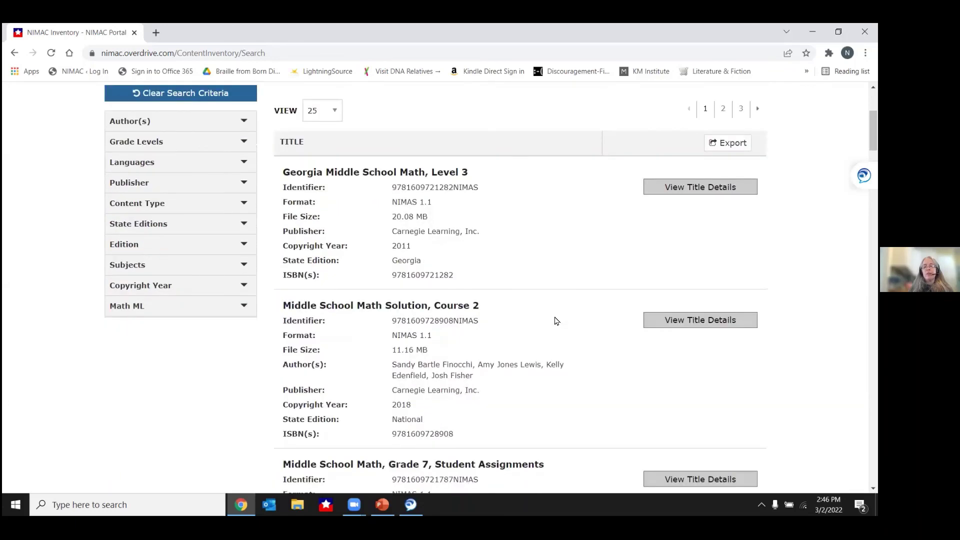
scroll(556, 321, "down", 1)
scroll(557, 322, "up", 3)
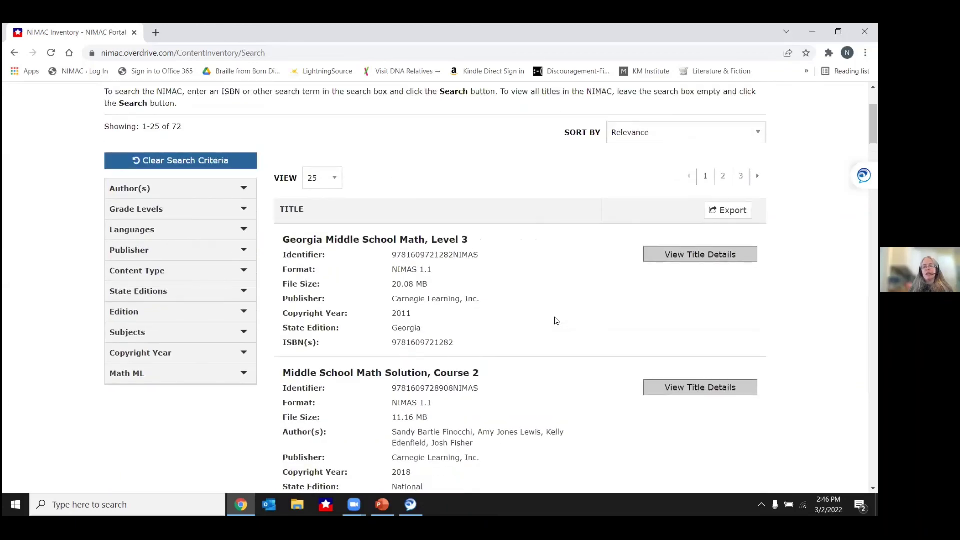
scroll(557, 321, "up", 3)
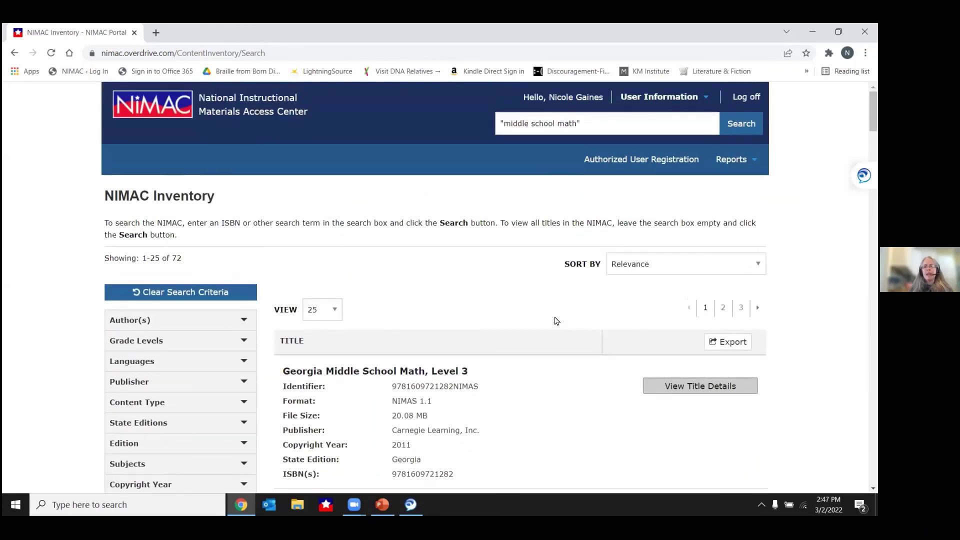
- Leave the inventory search results and return to the portal's home page with the Authorized User Registrations
scroll(556, 321, "down", 1)
scroll(555, 320, "up", 1)
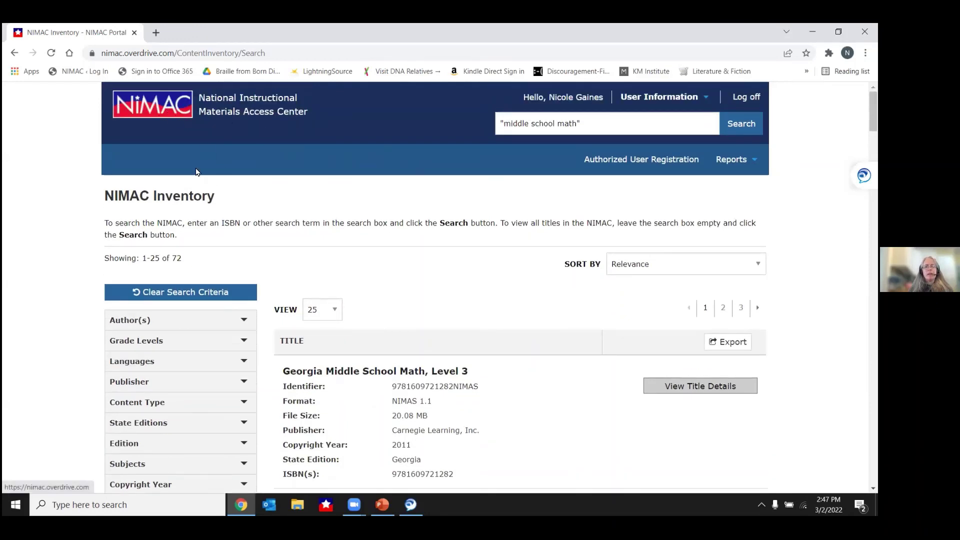
left_click(161, 105)
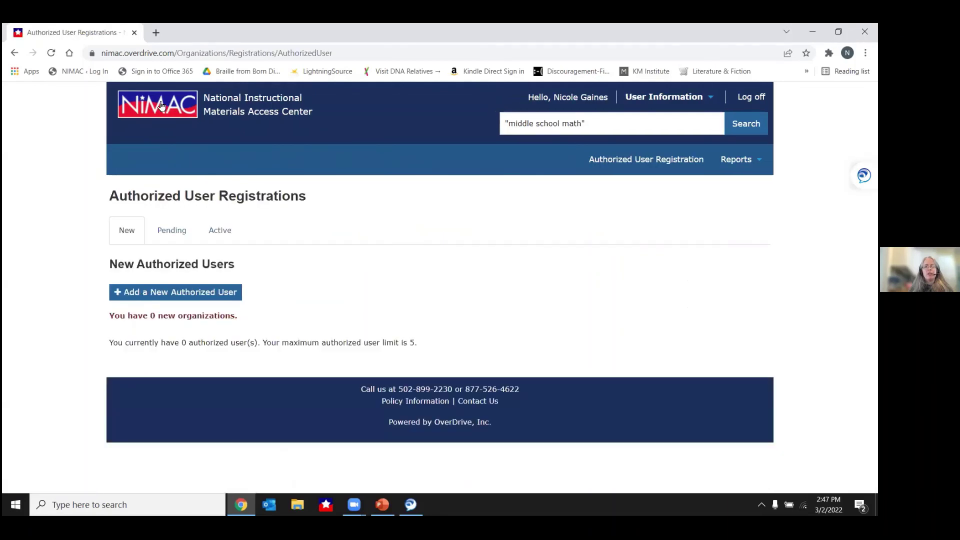